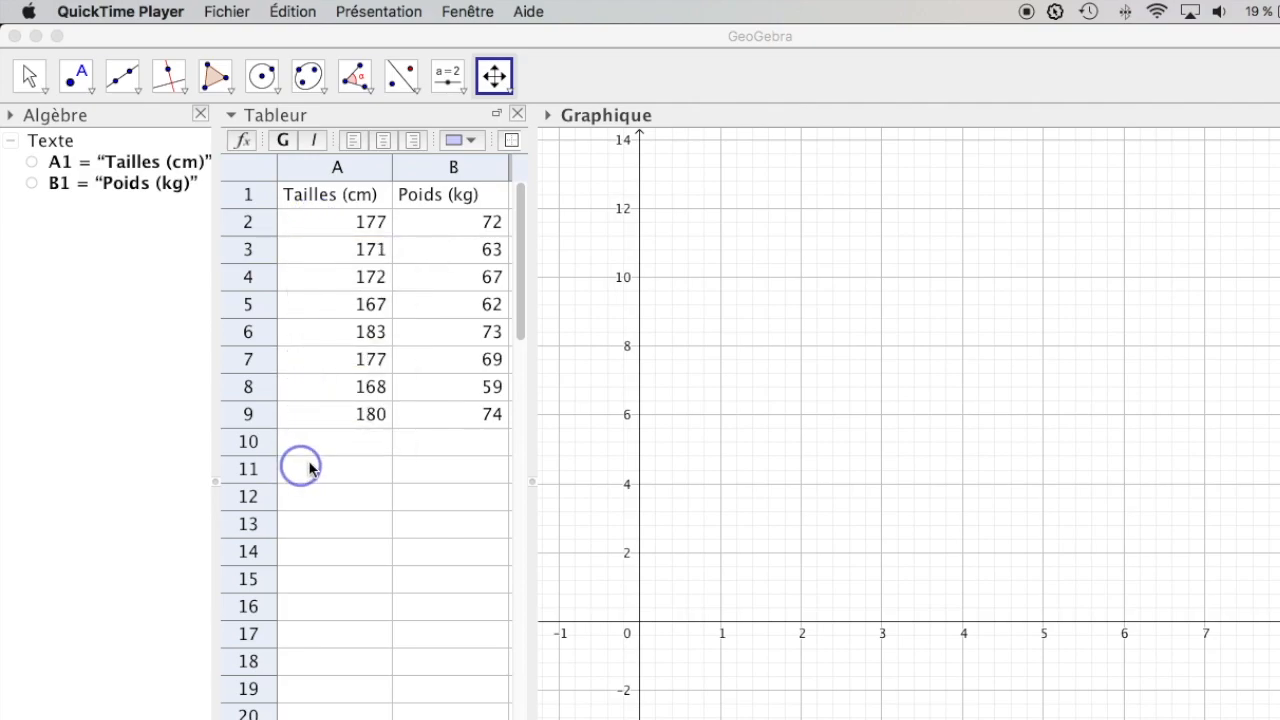
# Create a list of points from the height and weight data in A2:B9.
pyautogui.moveTo(341, 228); pyautogui.dragTo(416, 420)
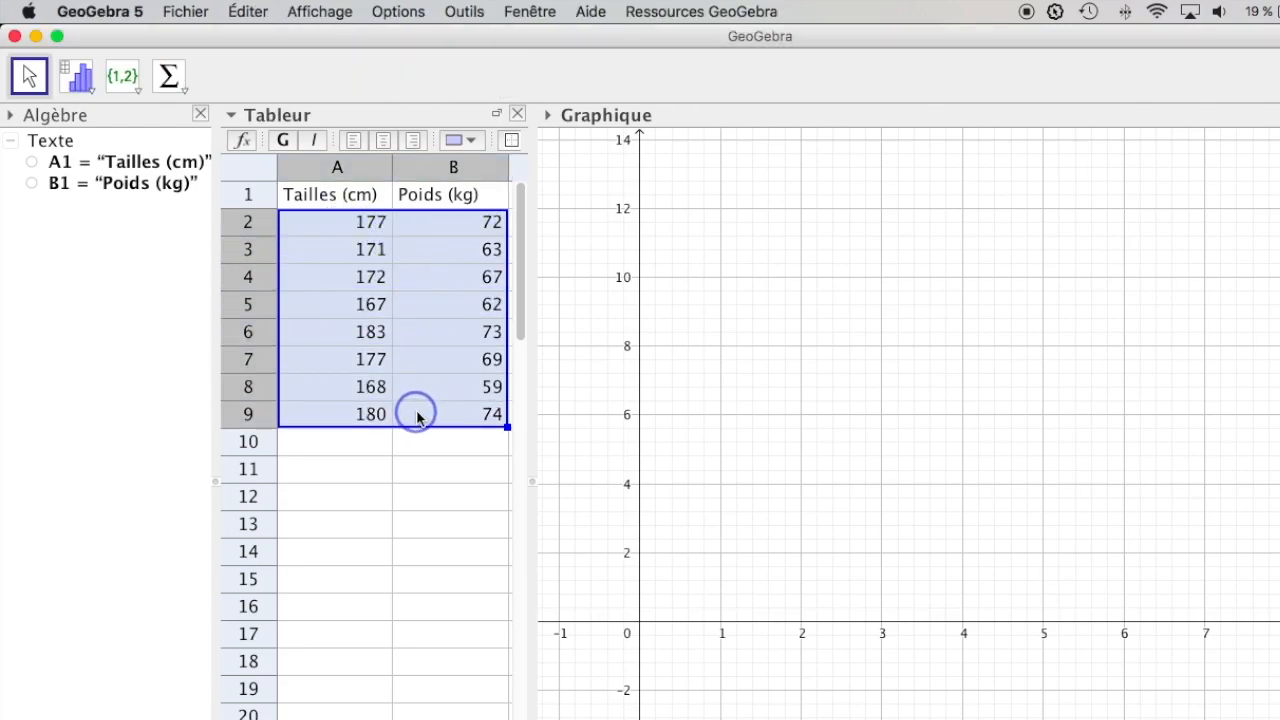
pyautogui.click(137, 92)
pyautogui.click(140, 174)
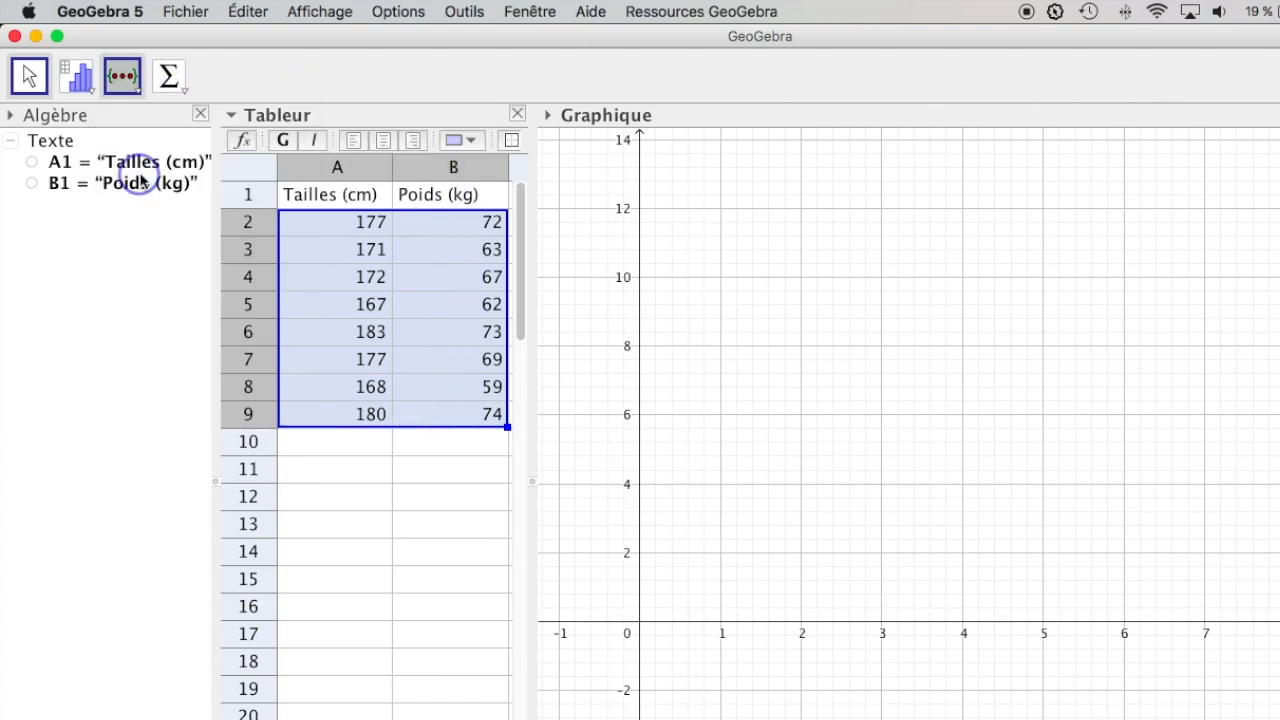
pyautogui.click(876, 564)
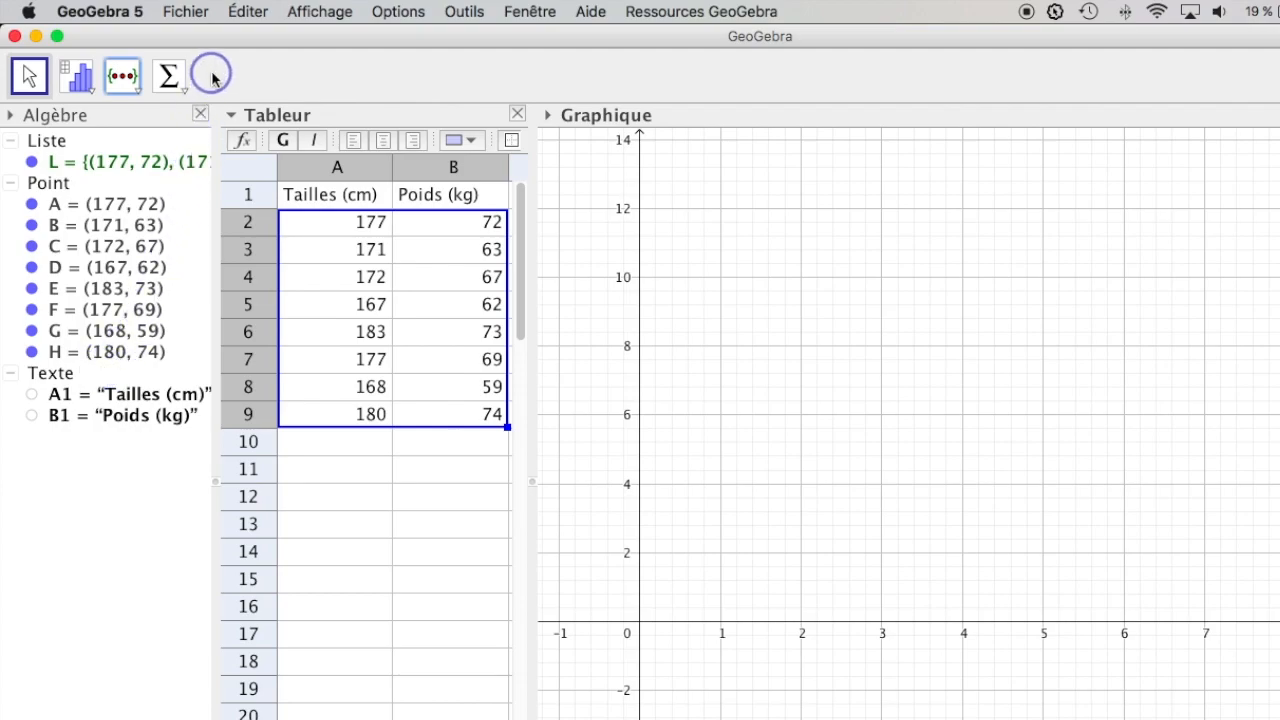
# Compress both axes of the graph and shift it until the data points come into view.
pyautogui.click(741, 280)
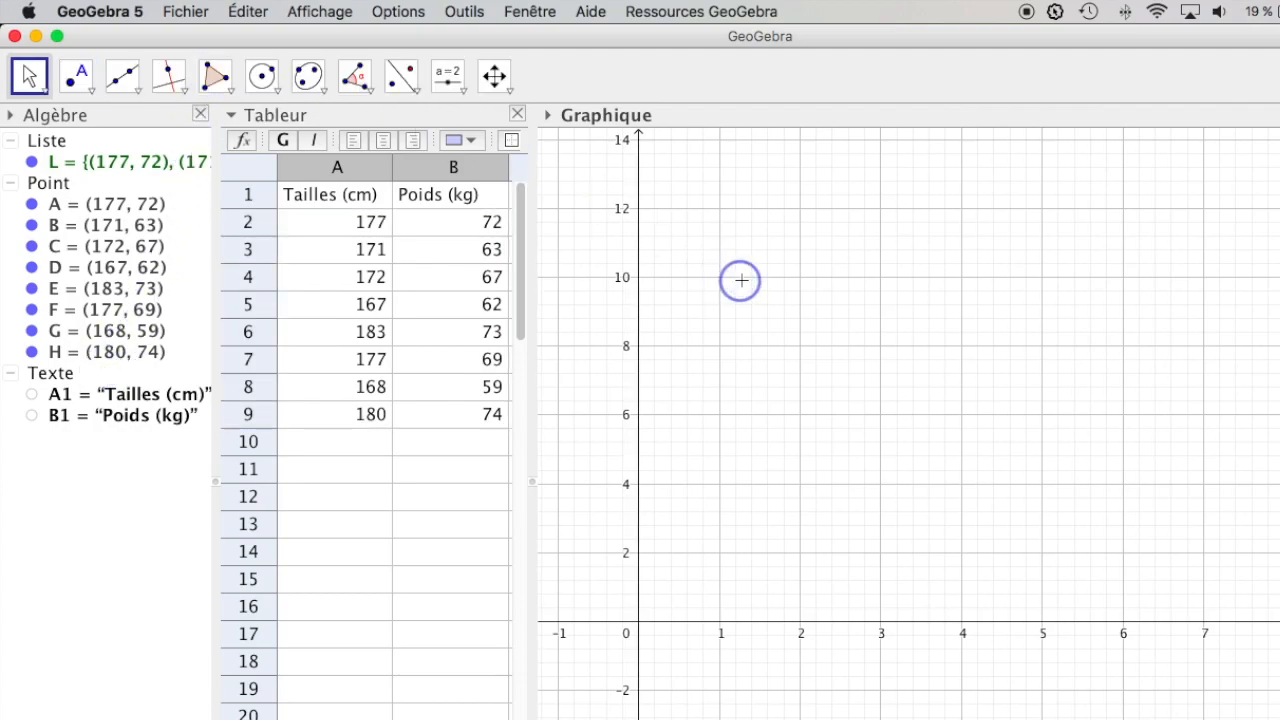
pyautogui.click(497, 77)
pyautogui.moveTo(637, 243); pyautogui.dragTo(630, 545)
pyautogui.moveTo(637, 371); pyautogui.dragTo(632, 463)
pyautogui.moveTo(822, 623); pyautogui.dragTo(697, 623)
pyautogui.moveTo(1072, 622); pyautogui.dragTo(680, 628)
pyautogui.moveTo(922, 443); pyautogui.dragTo(784, 376)
pyautogui.scroll(12, 784, 376)
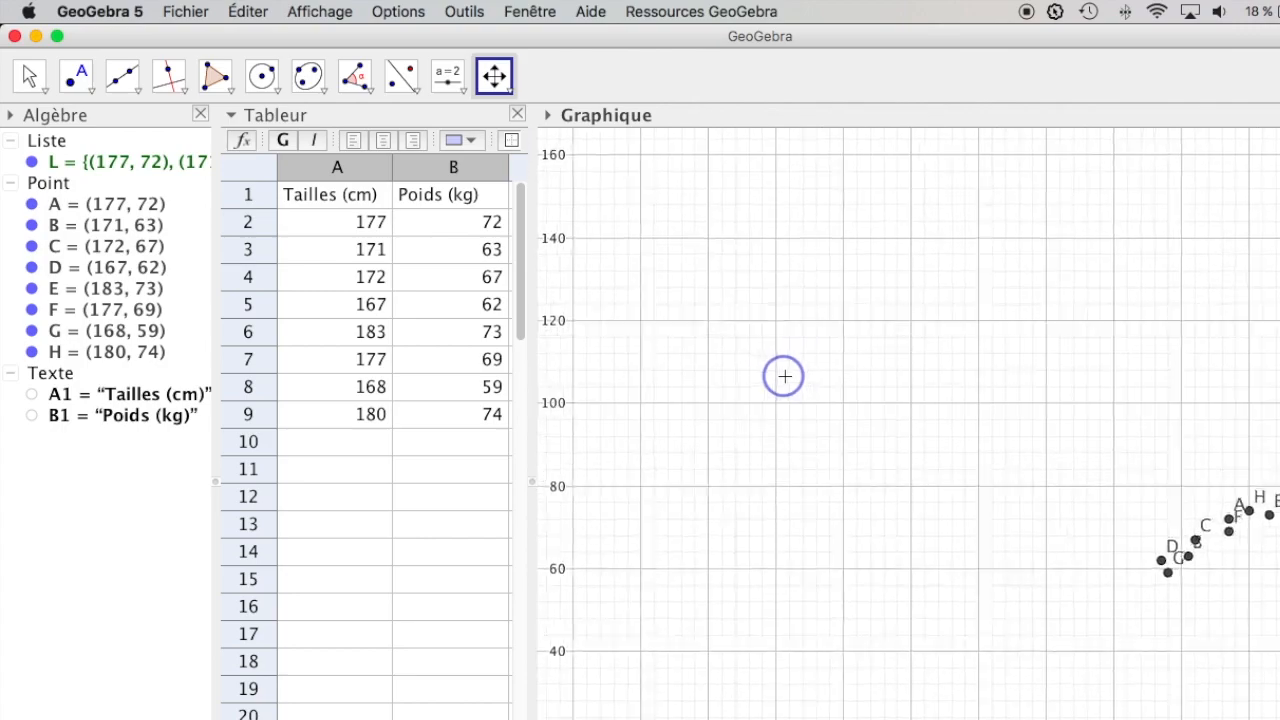
# Enlarge and centre the graph on the point cloud so points A to H are clearly spread out.
pyautogui.moveTo(1073, 594); pyautogui.dragTo(809, 443)
pyautogui.scroll(-4, 810, 443)
pyautogui.scroll(6, 810, 443)
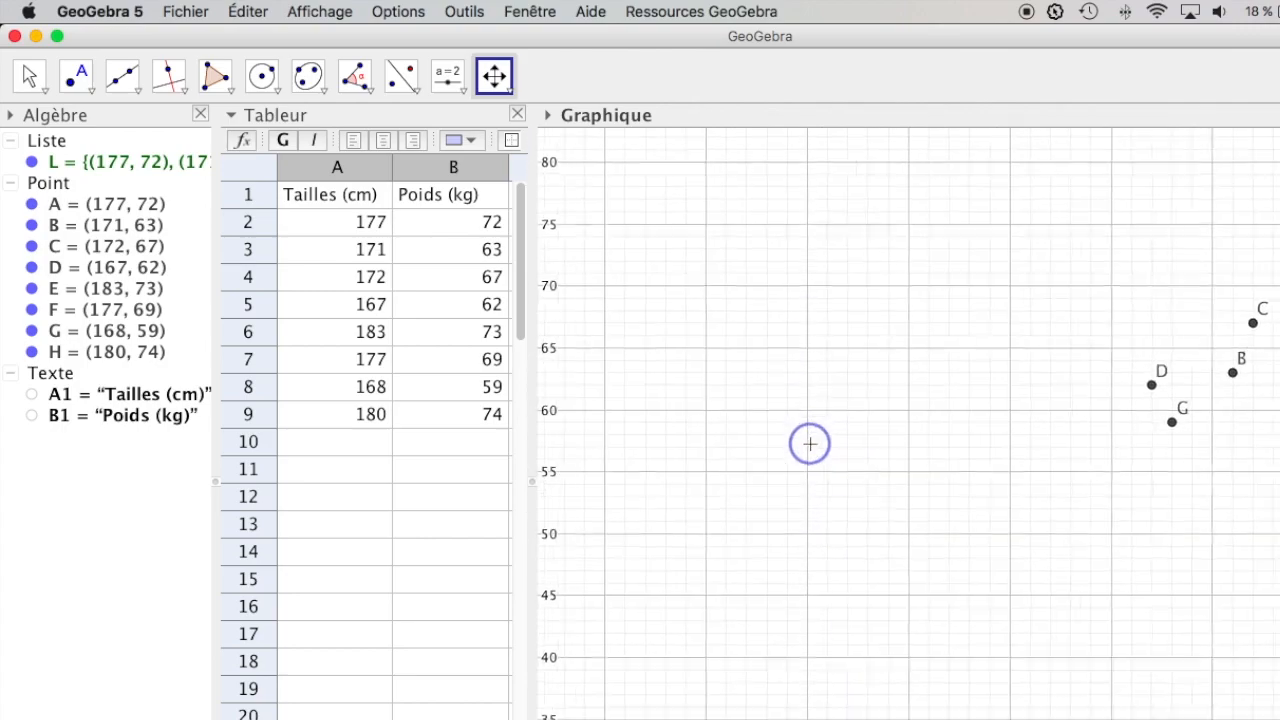
pyautogui.moveTo(1275, 535); pyautogui.dragTo(949, 571)
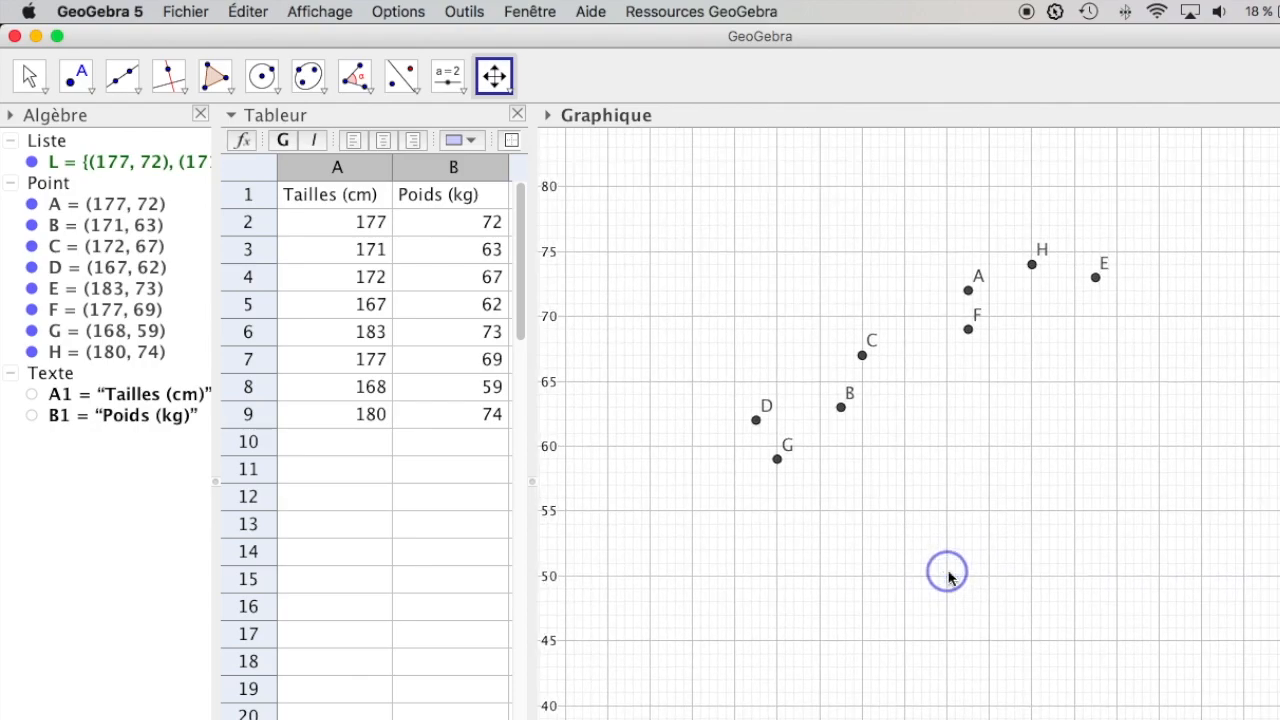
pyautogui.scroll(-3, 951, 571)
pyautogui.scroll(4, 951, 571)
pyautogui.moveTo(1006, 477); pyautogui.dragTo(996, 590)
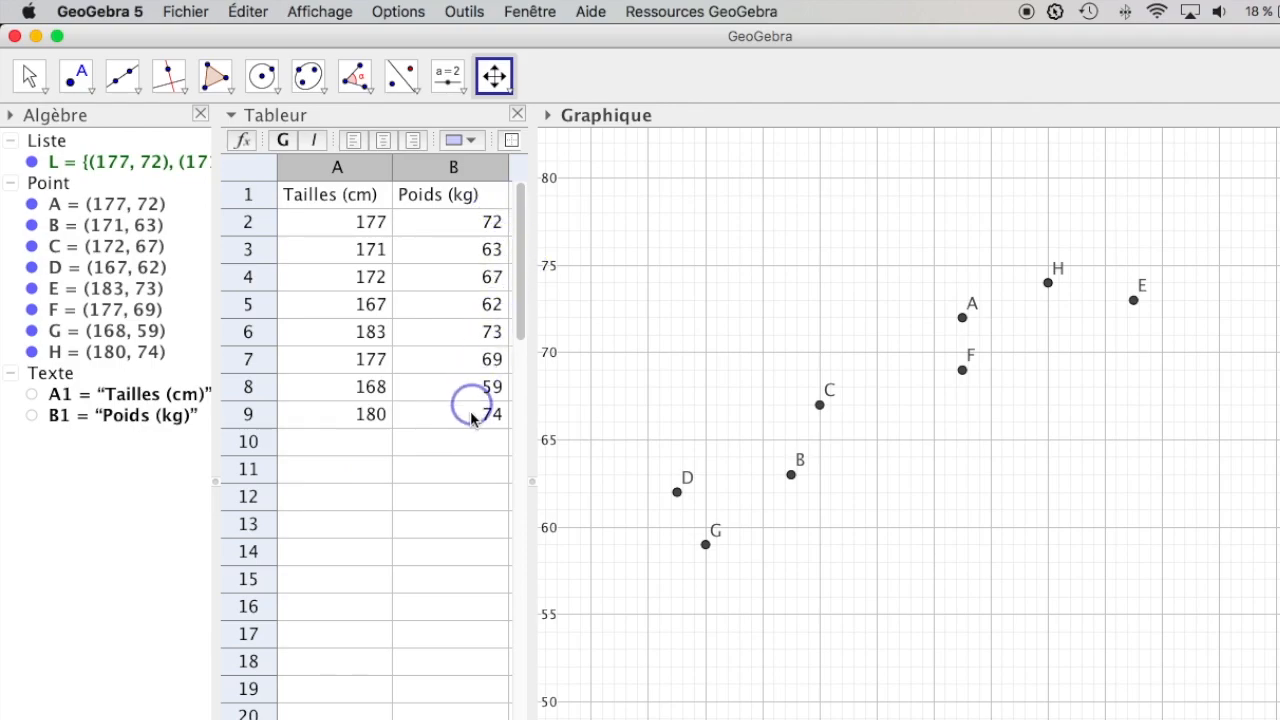
# Calculate the mean (Moyenne) of the heights A2:A9 in cell A11.
pyautogui.click(338, 474)
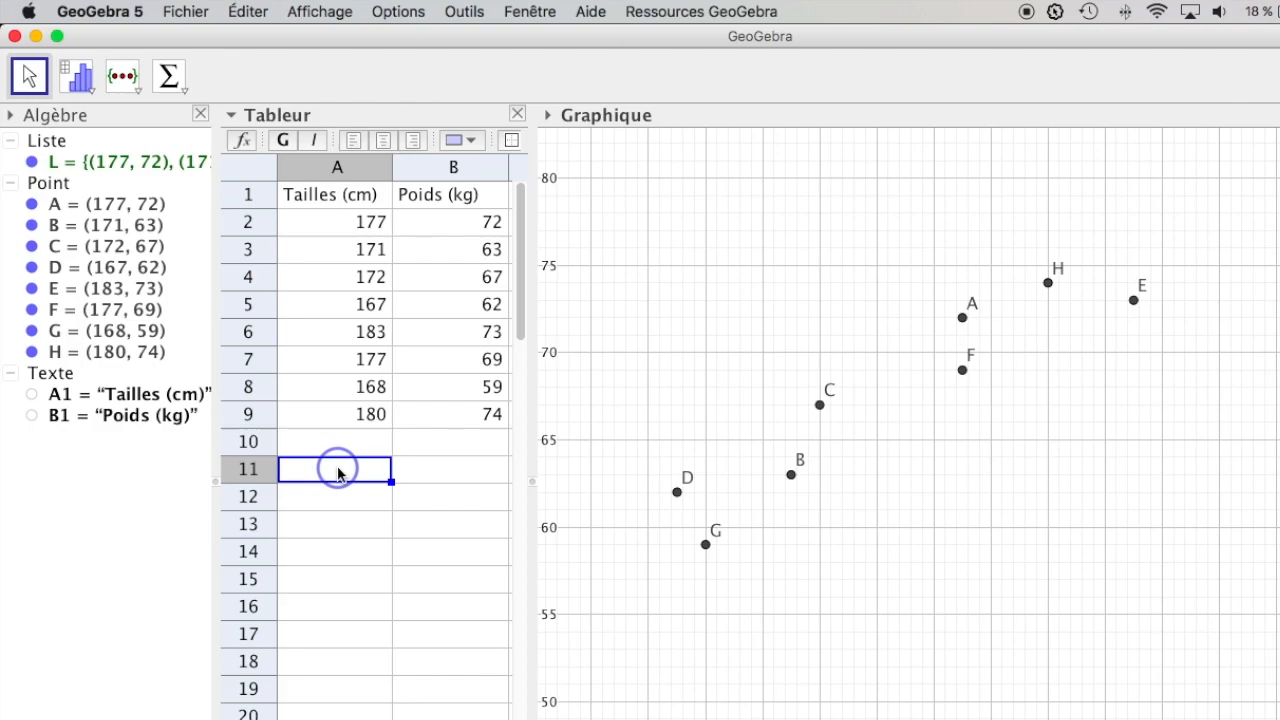
pyautogui.write('+')
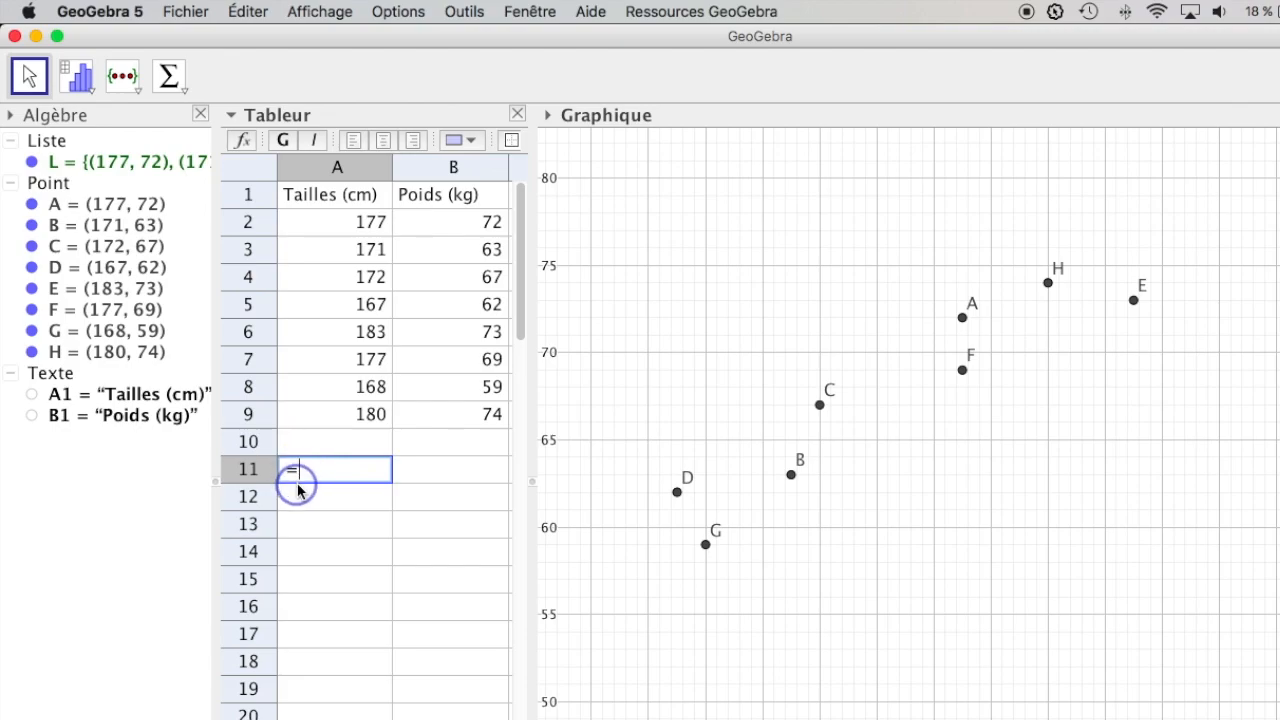
pyautogui.click(185, 95)
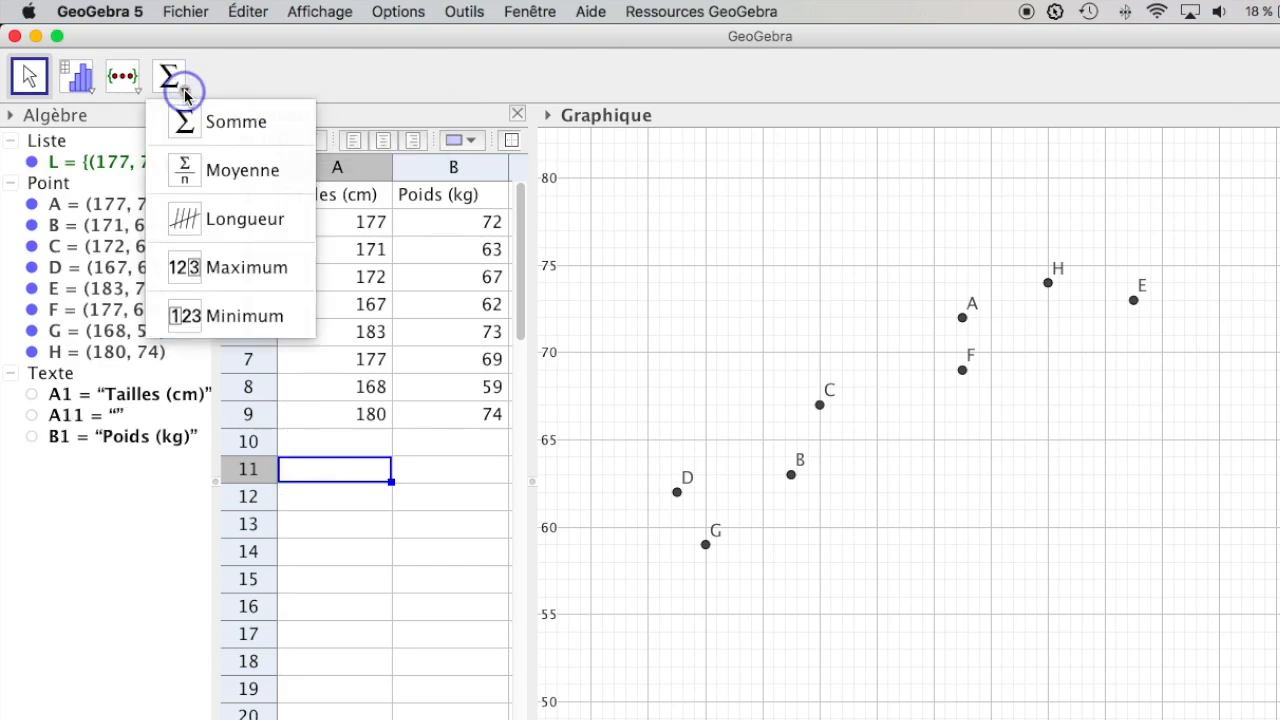
pyautogui.click(185, 172)
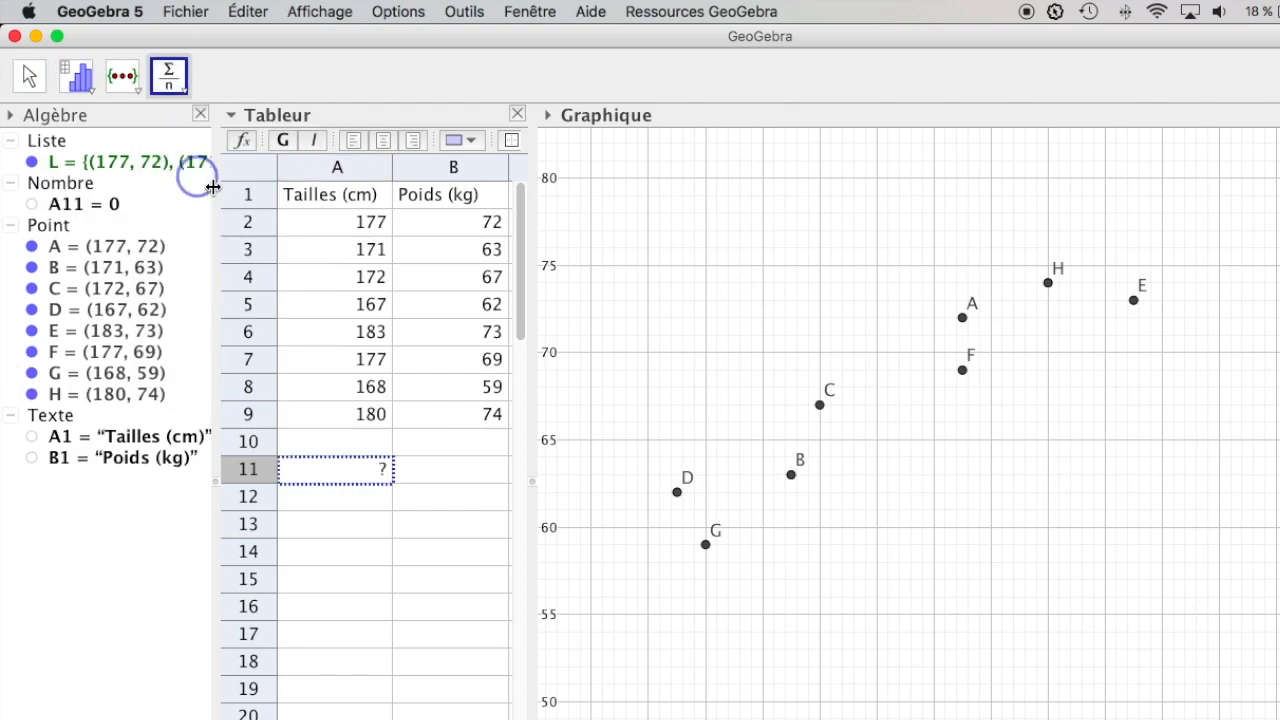
pyautogui.moveTo(344, 222); pyautogui.dragTo(344, 412)
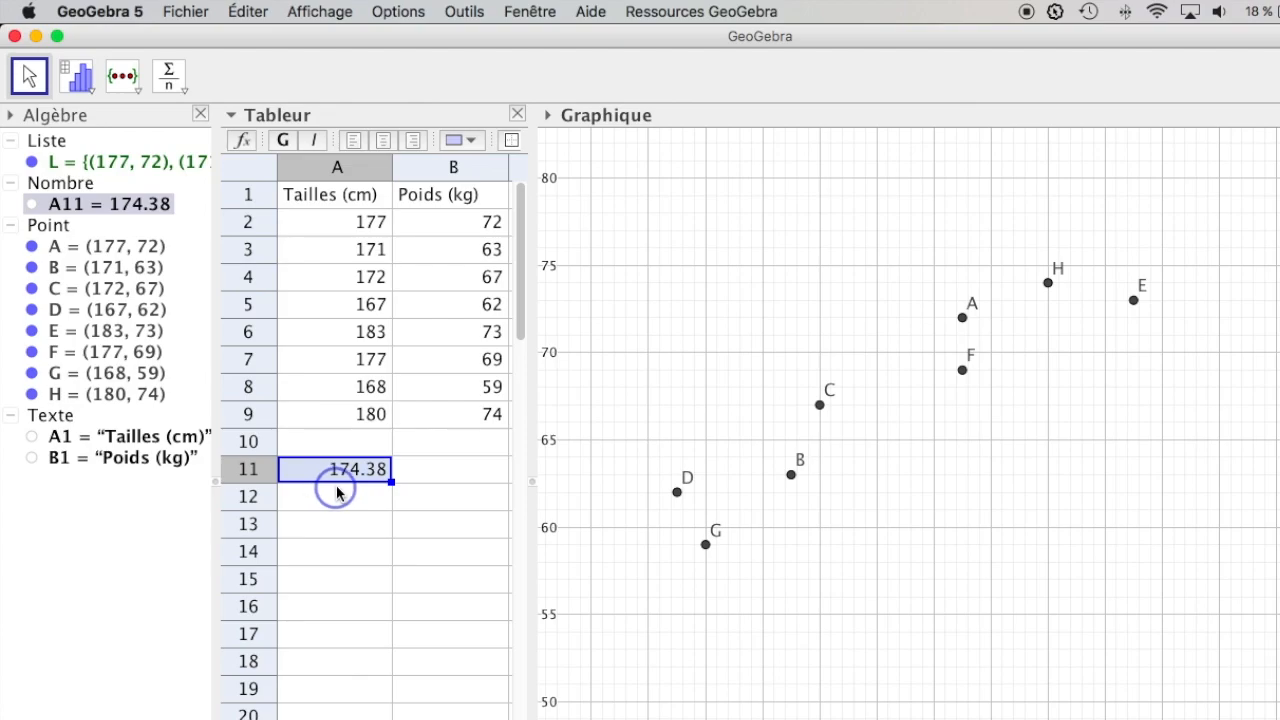
# Calculate the mean (Moyenne) of the weights B2:B9 in cell B11.
pyautogui.click(432, 475)
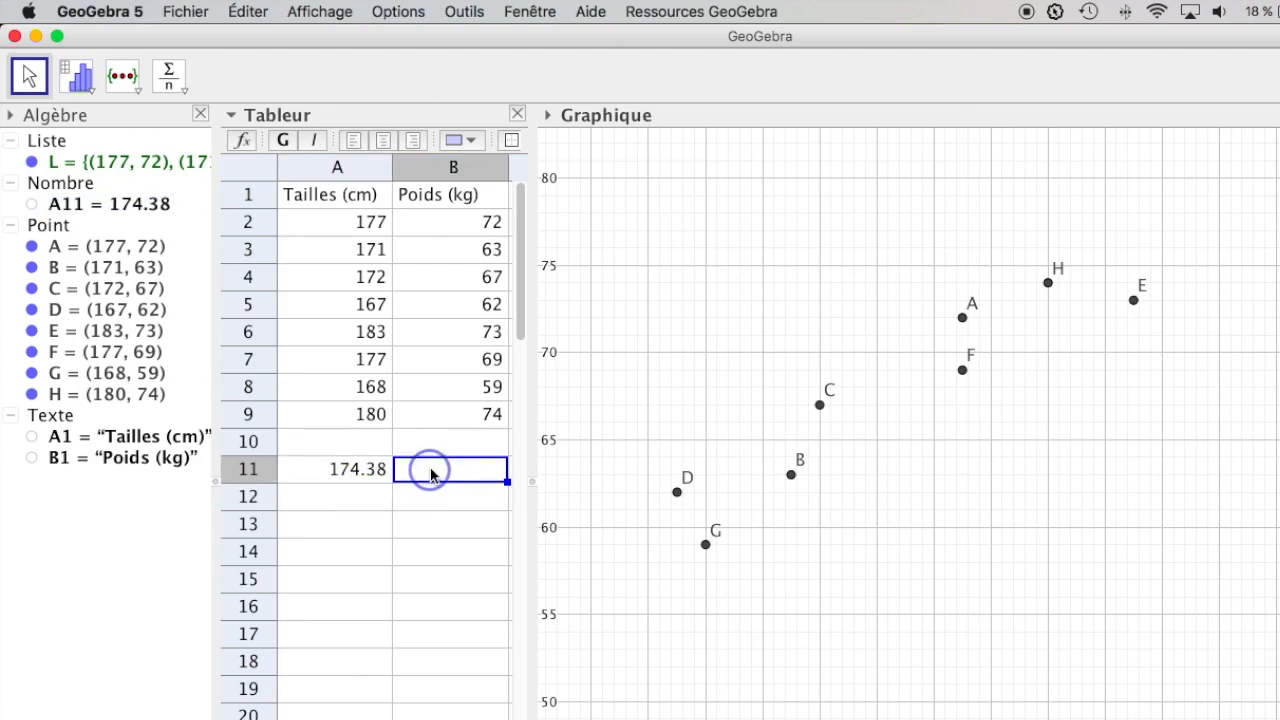
pyautogui.write('=')
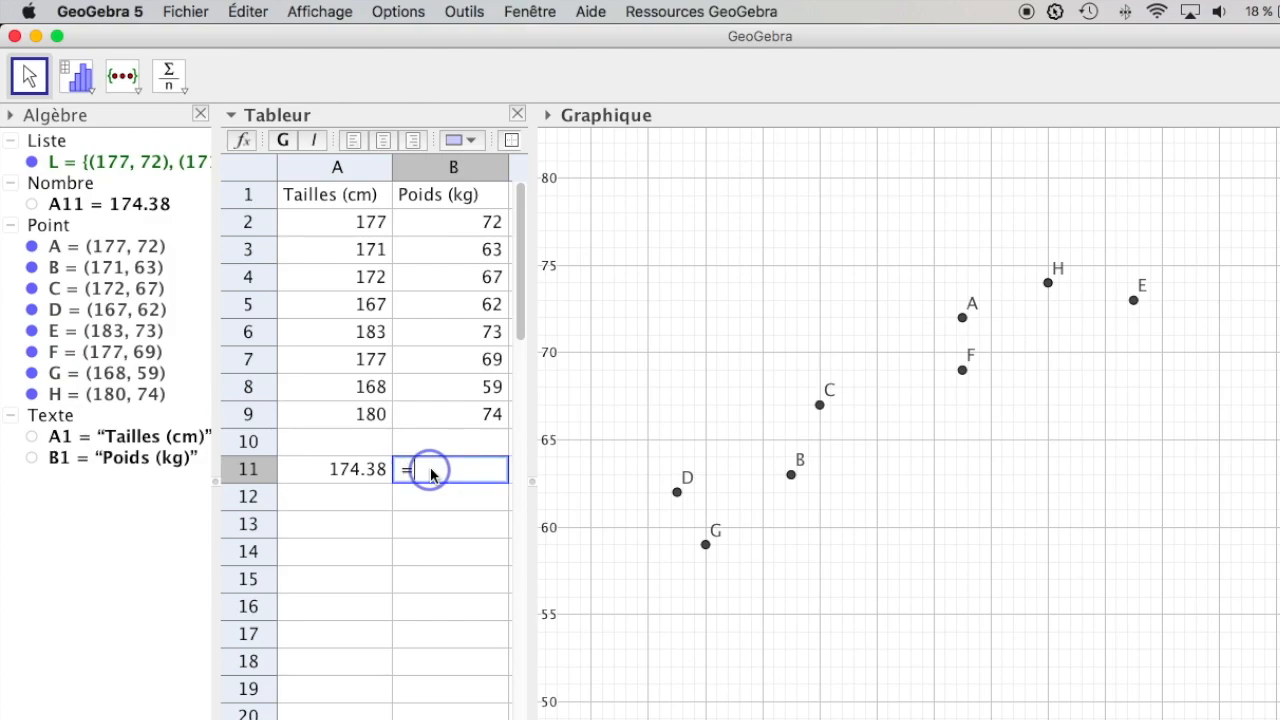
pyautogui.click(169, 75)
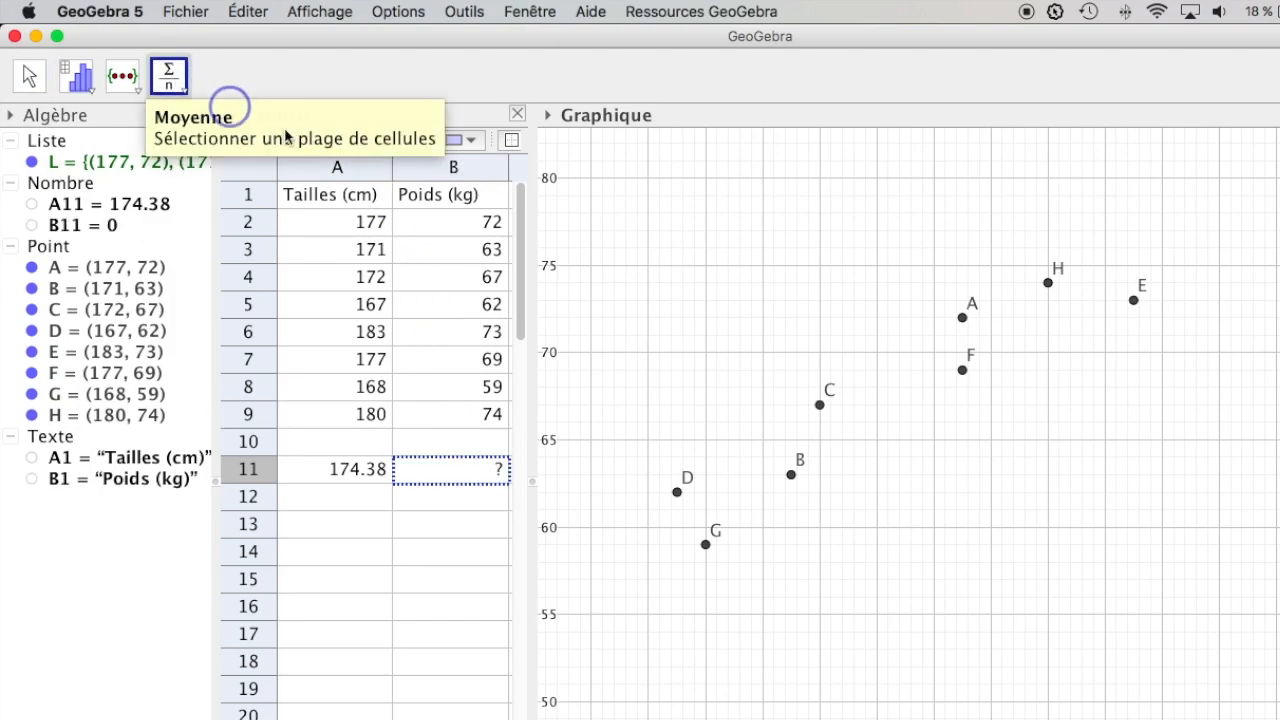
pyautogui.moveTo(469, 221); pyautogui.dragTo(474, 413)
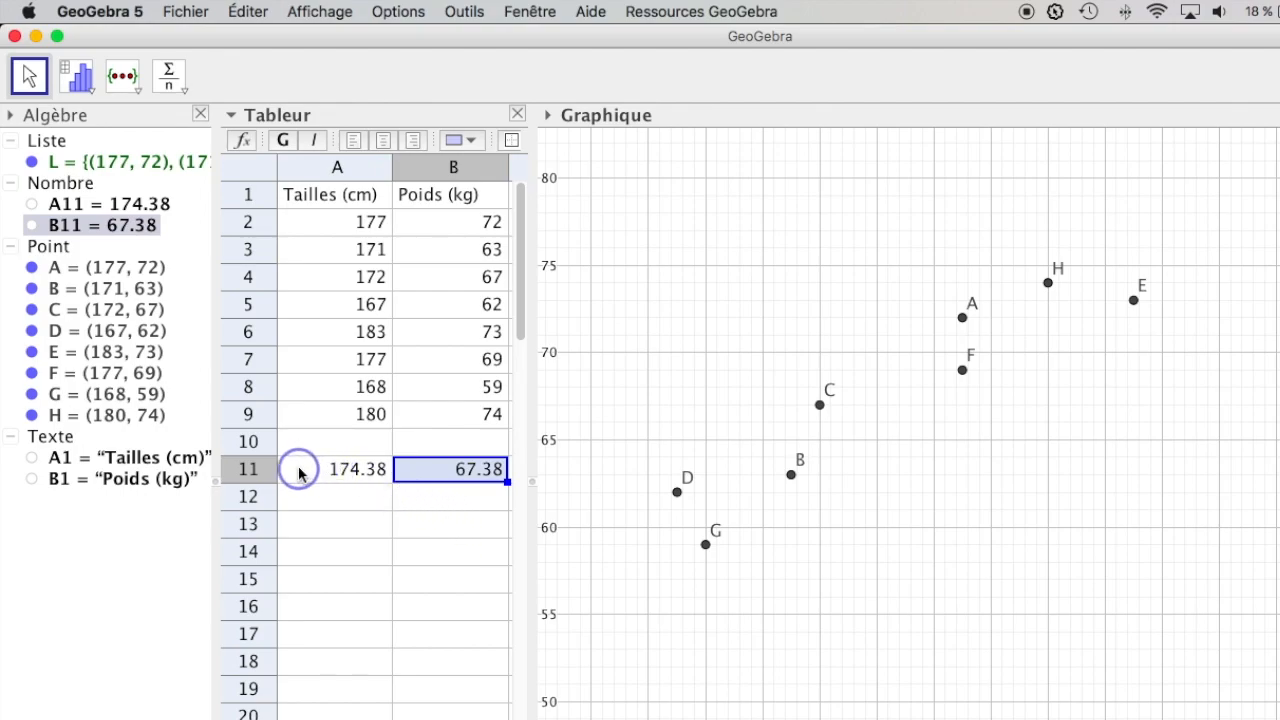
# Create a list of points named L1 from the two means in A11:B11, with dependent objects.
pyautogui.moveTo(298, 472); pyautogui.dragTo(400, 466)
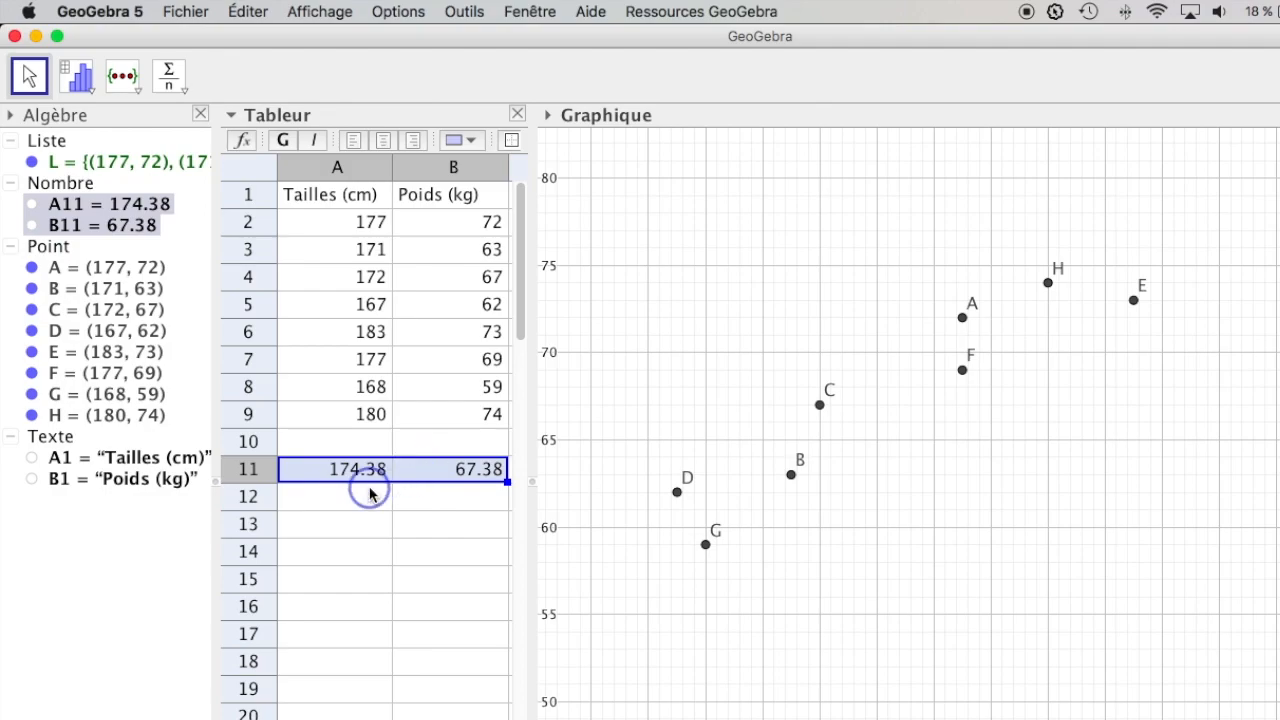
pyautogui.click(138, 92)
pyautogui.click(138, 170)
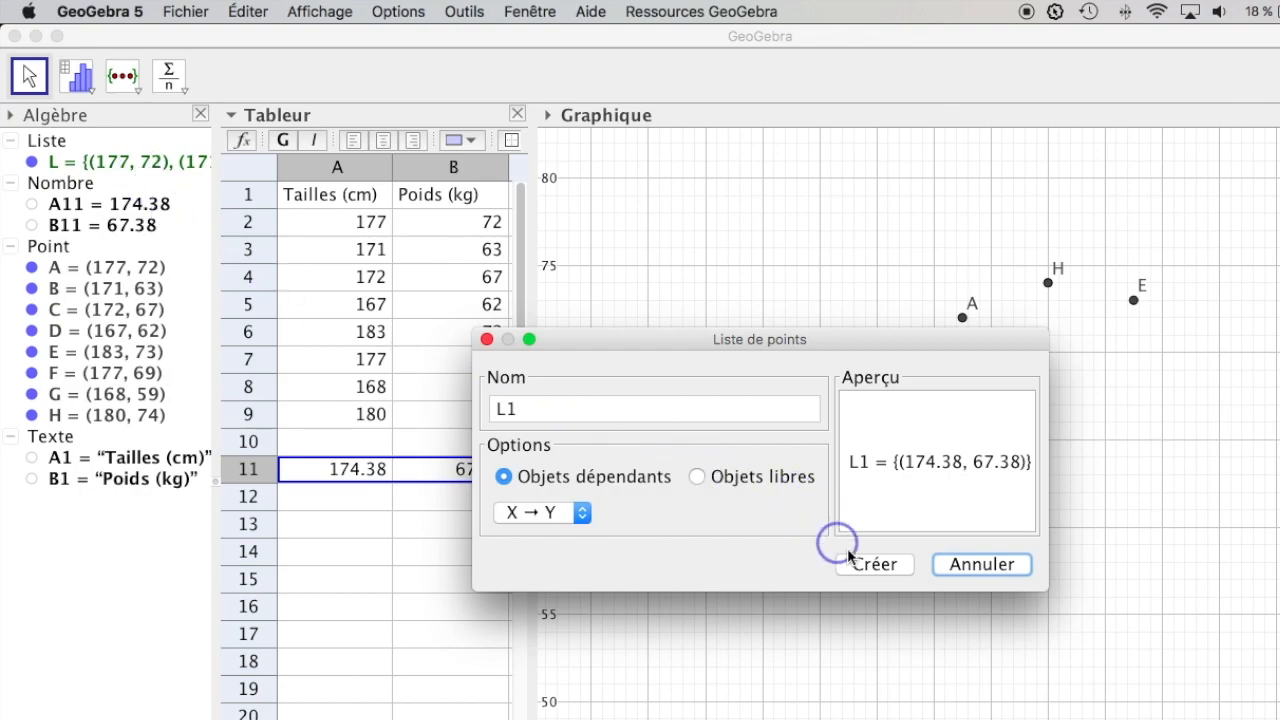
pyautogui.click(876, 565)
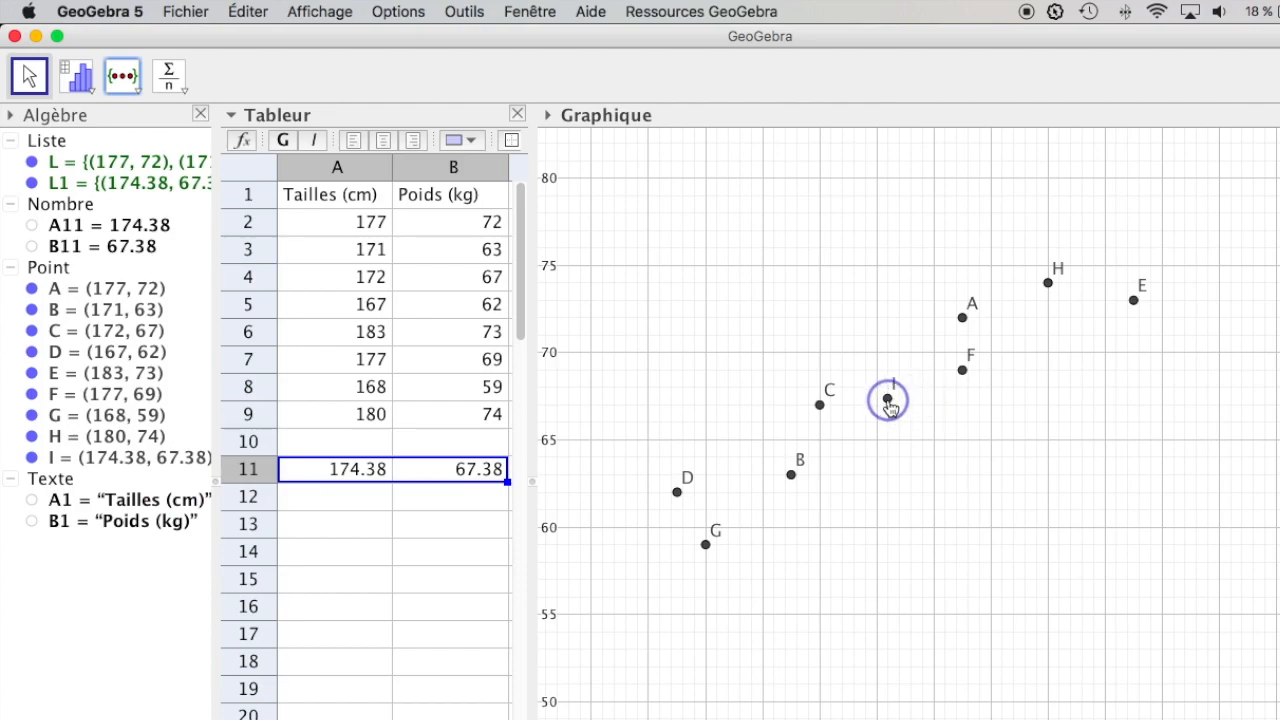
pyautogui.click(889, 400)
pyautogui.moveTo(891, 403)
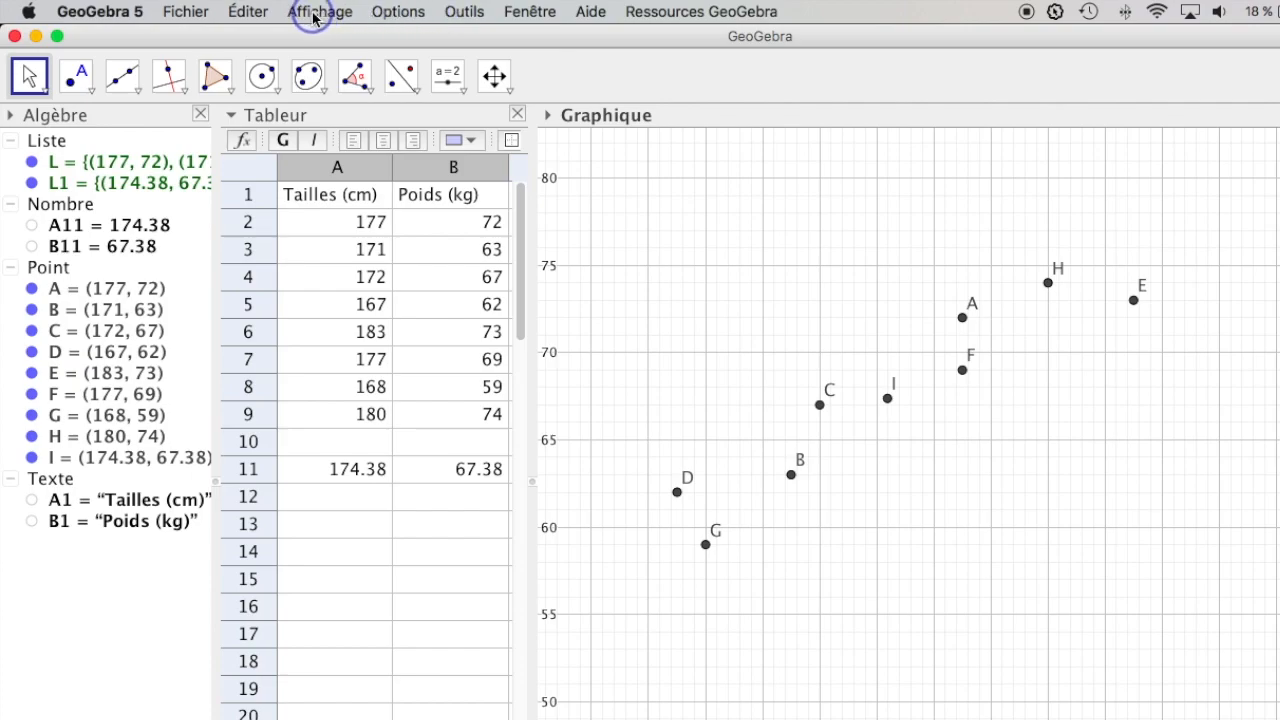
pyautogui.click(250, 13)
pyautogui.moveTo(313, 15)
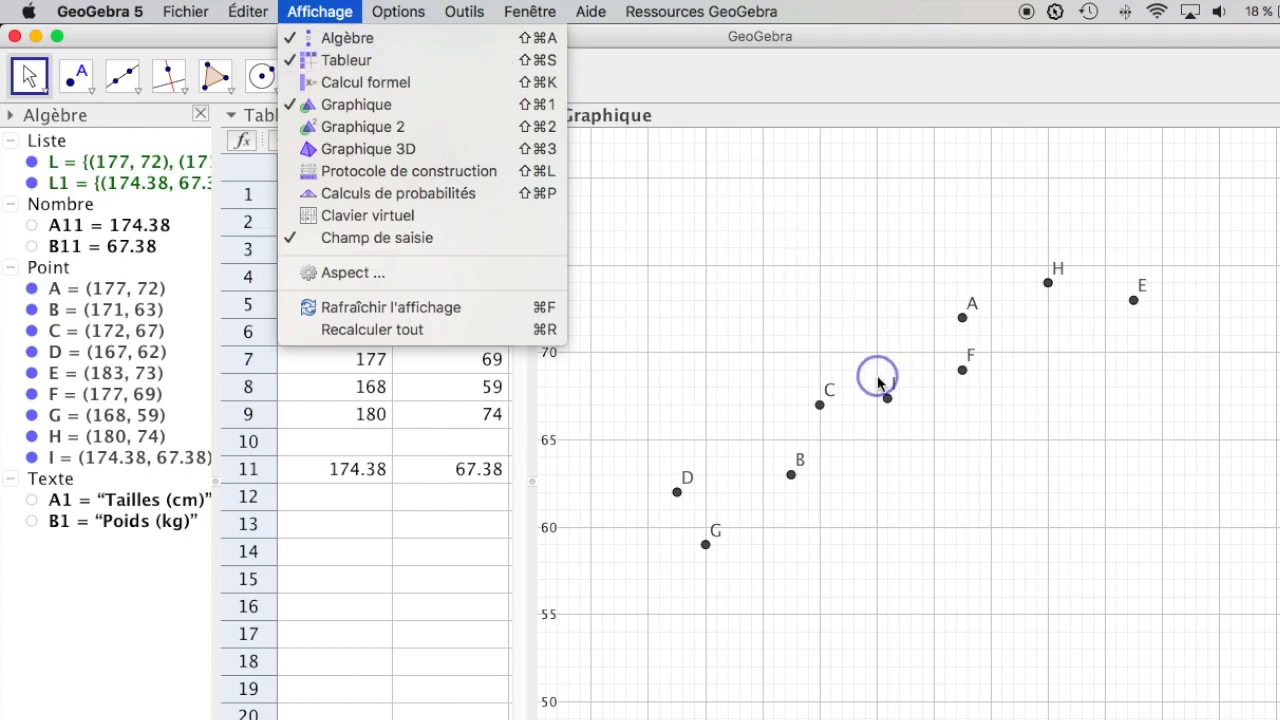
pyautogui.click(889, 400)
# Set the size of the mean point I to 6 and its point style to a cross.
pyautogui.click(889, 402)
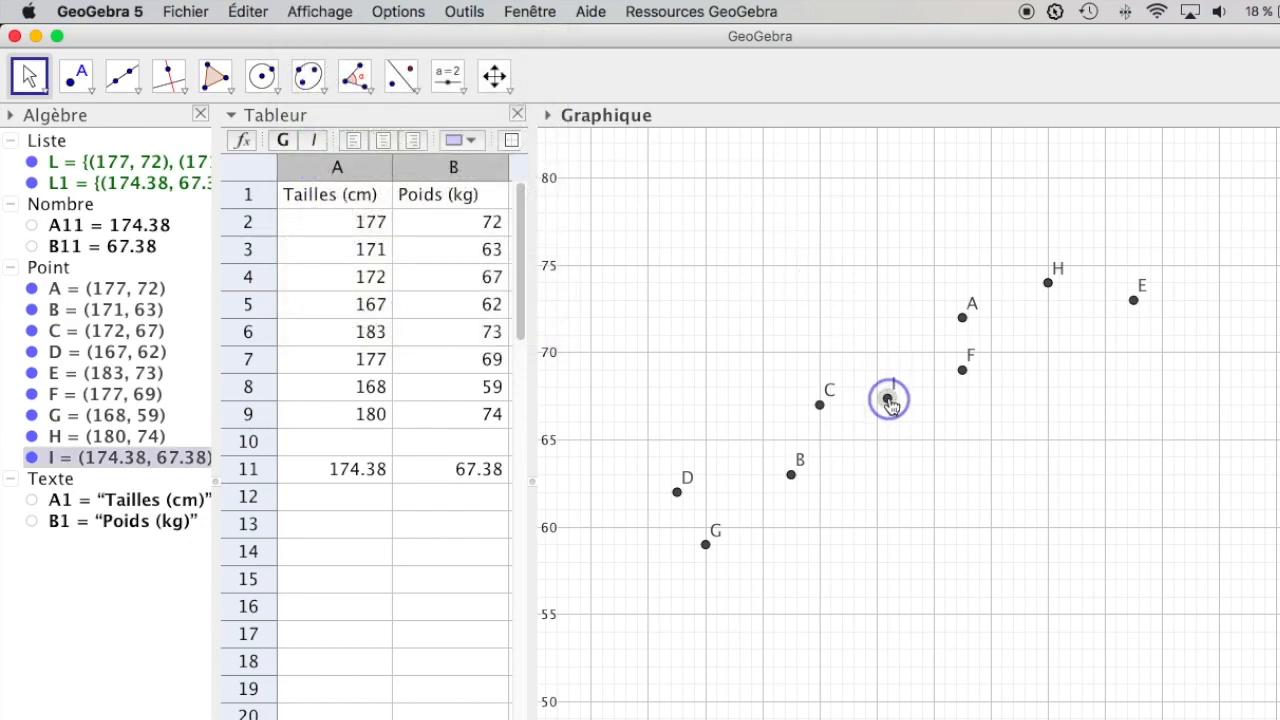
pyautogui.rightClick(889, 400)
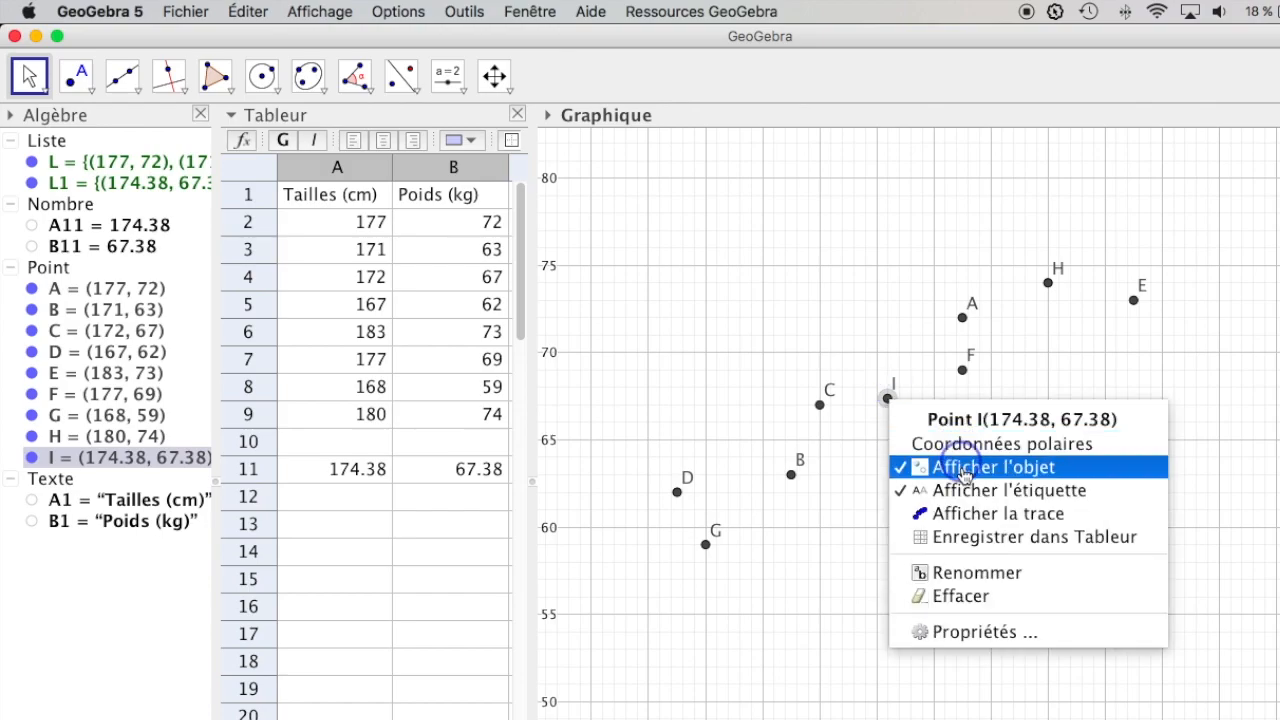
pyautogui.click(970, 632)
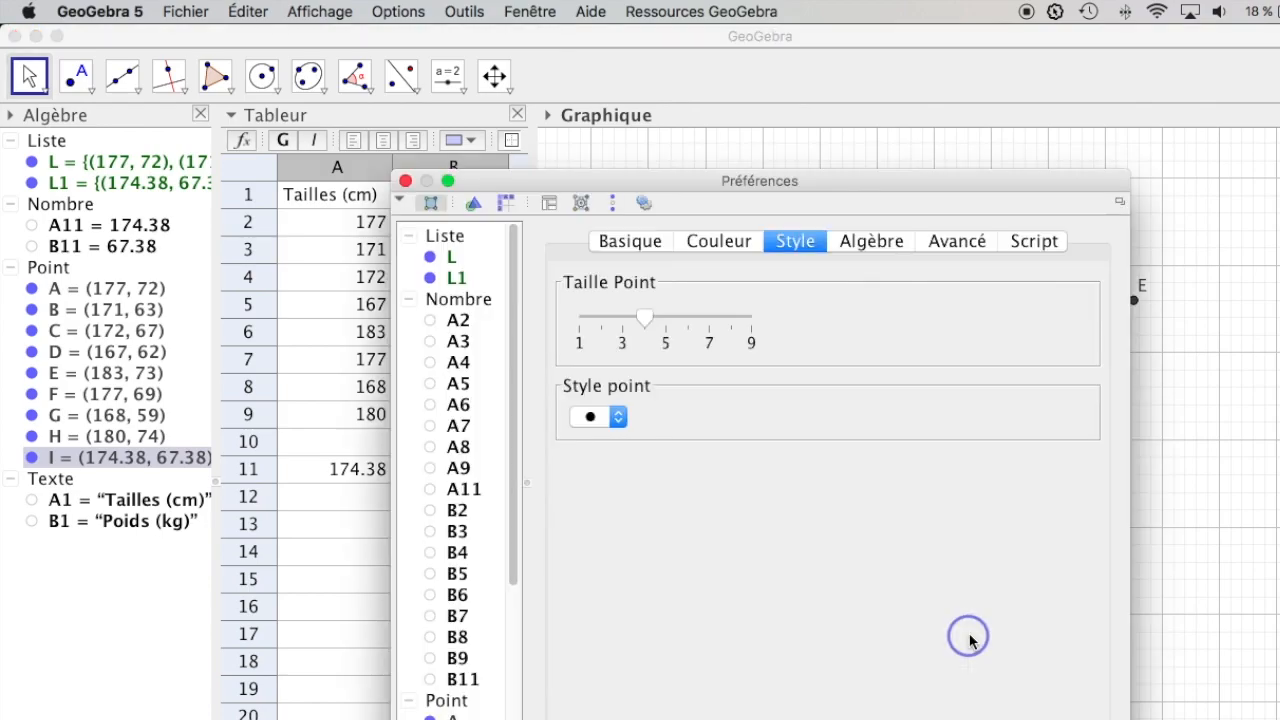
pyautogui.moveTo(644, 317); pyautogui.dragTo(687, 317)
pyautogui.click(618, 418)
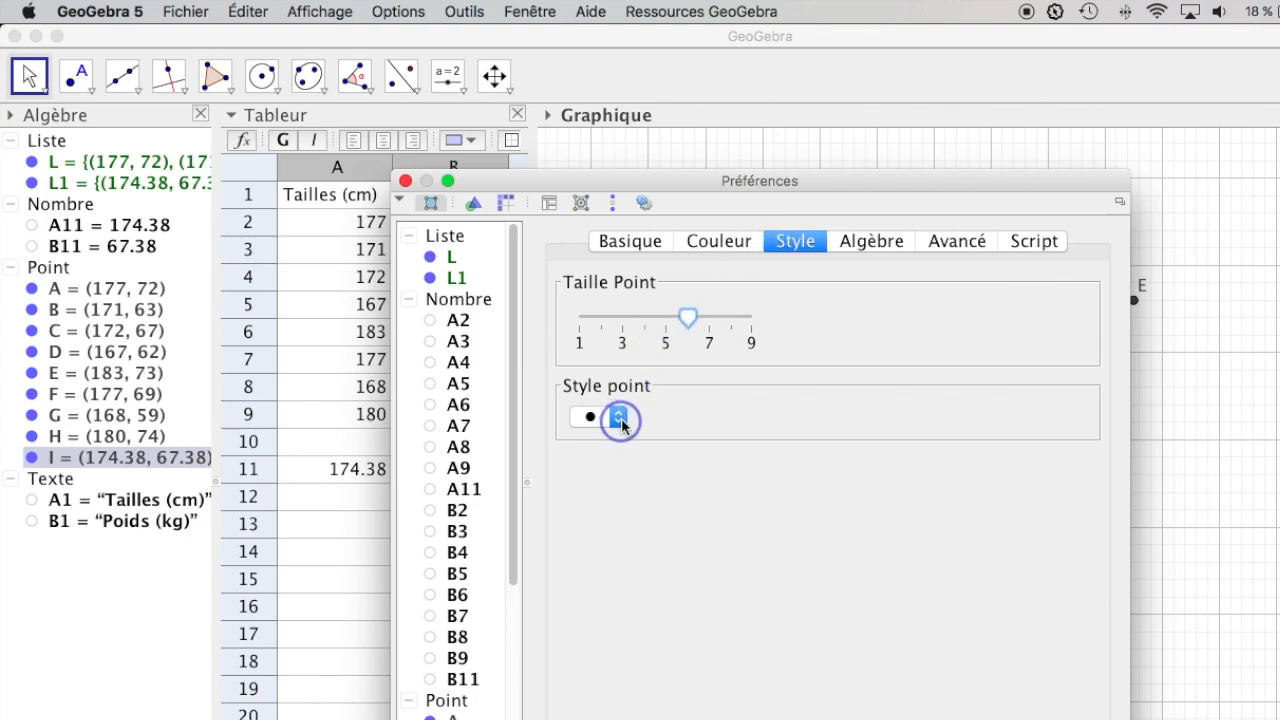
pyautogui.click(590, 430)
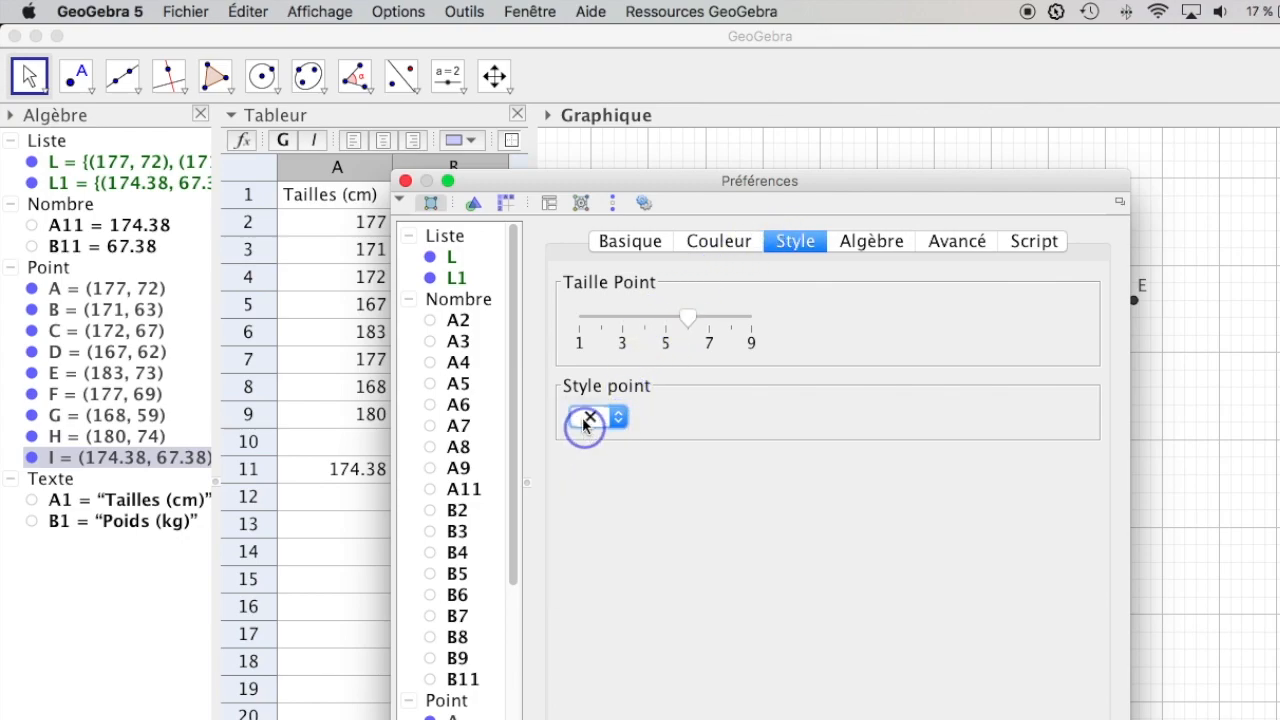
# Colour the mean point I red (#FF0000) and close its properties.
pyautogui.click(726, 243)
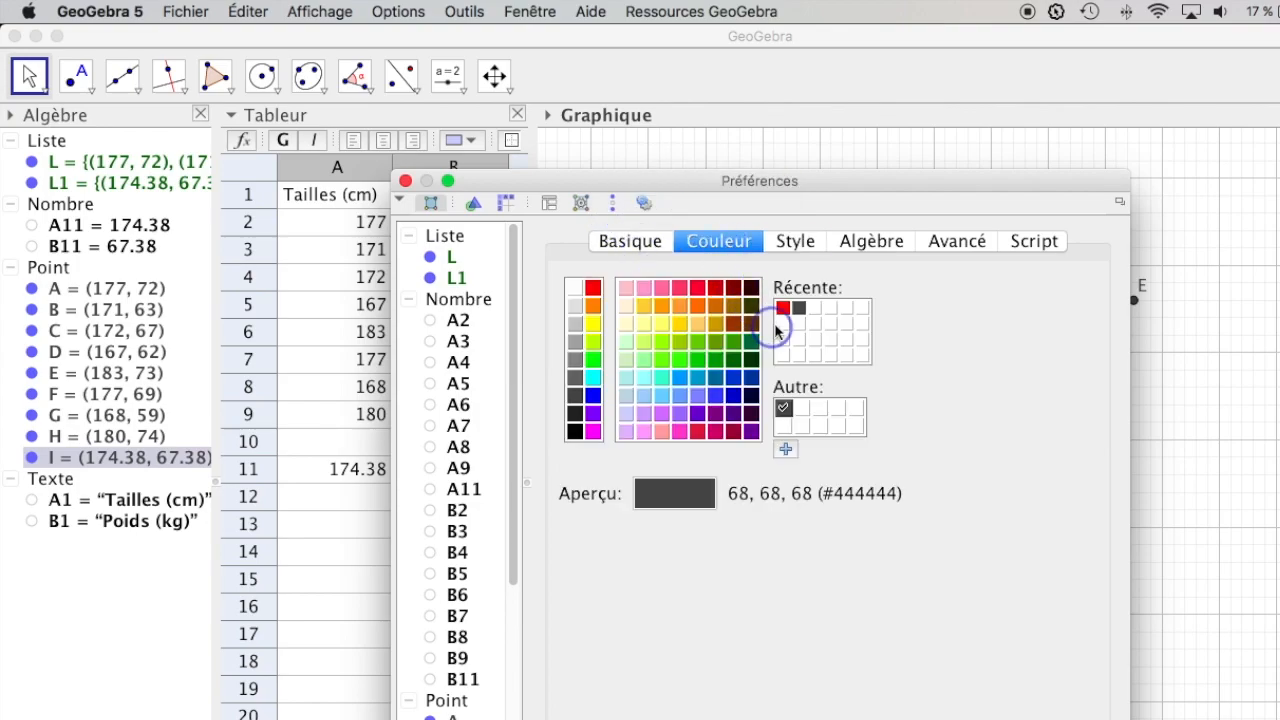
pyautogui.click(594, 289)
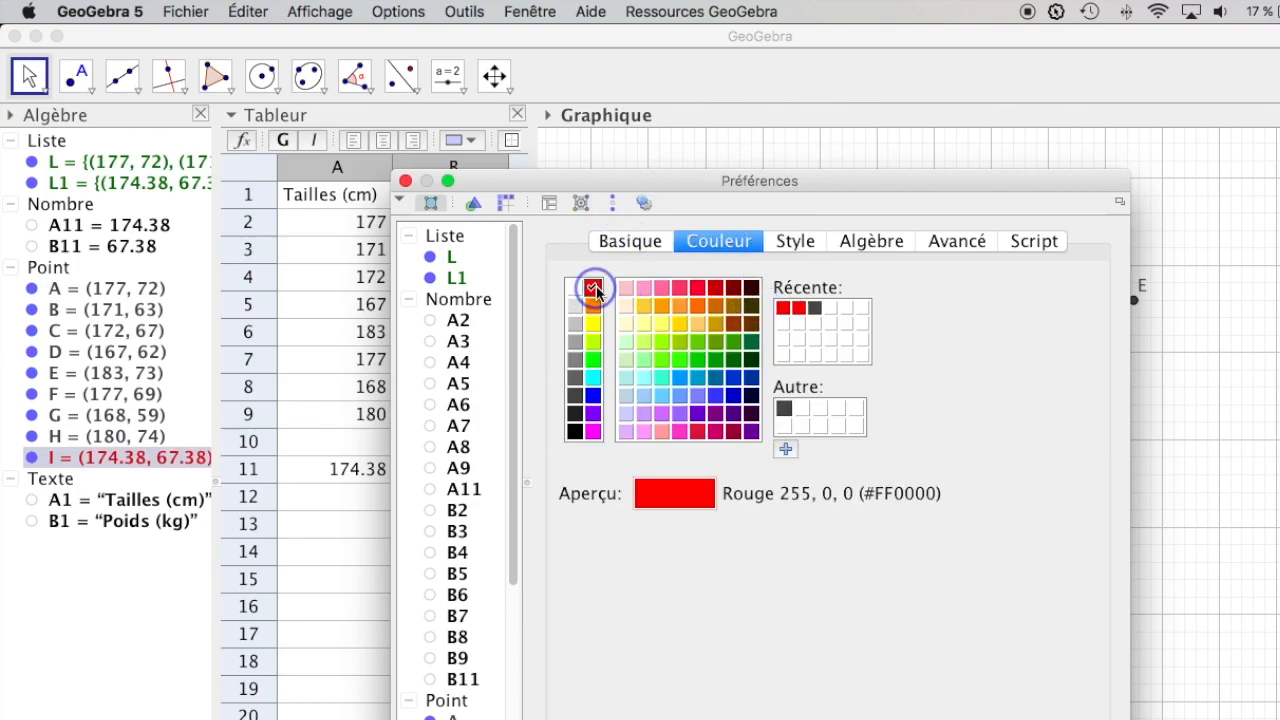
pyautogui.click(406, 181)
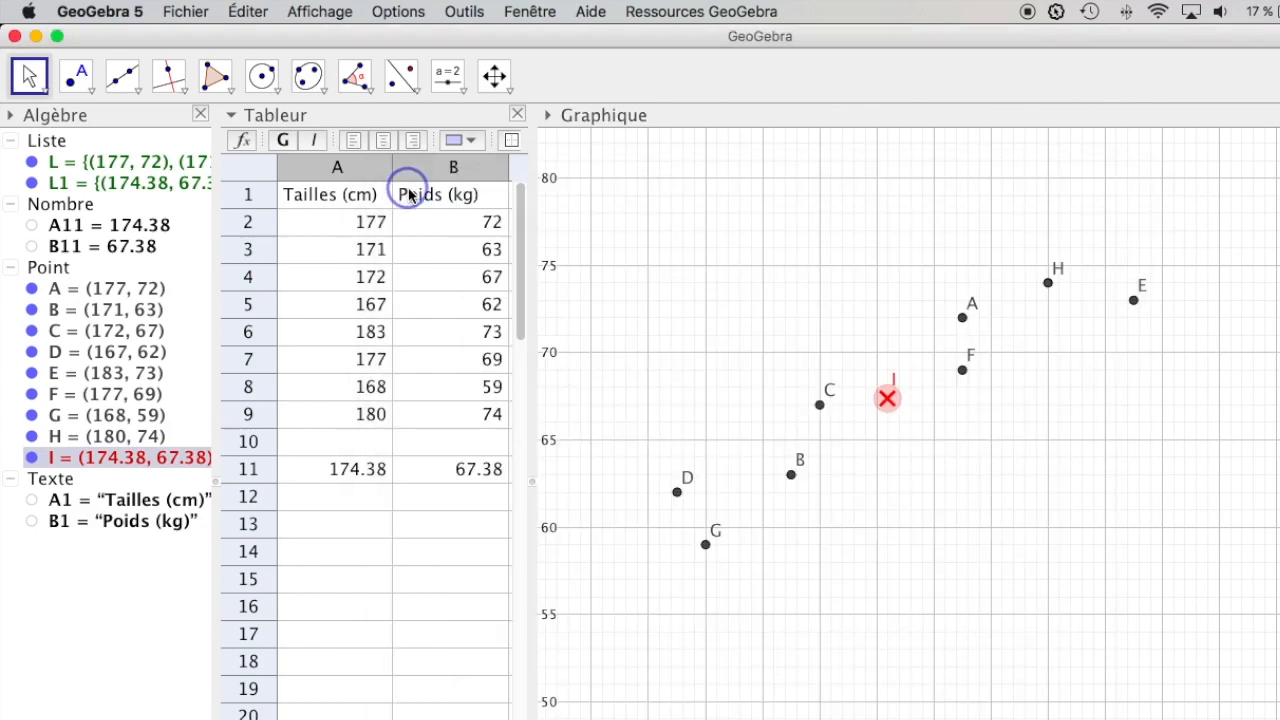